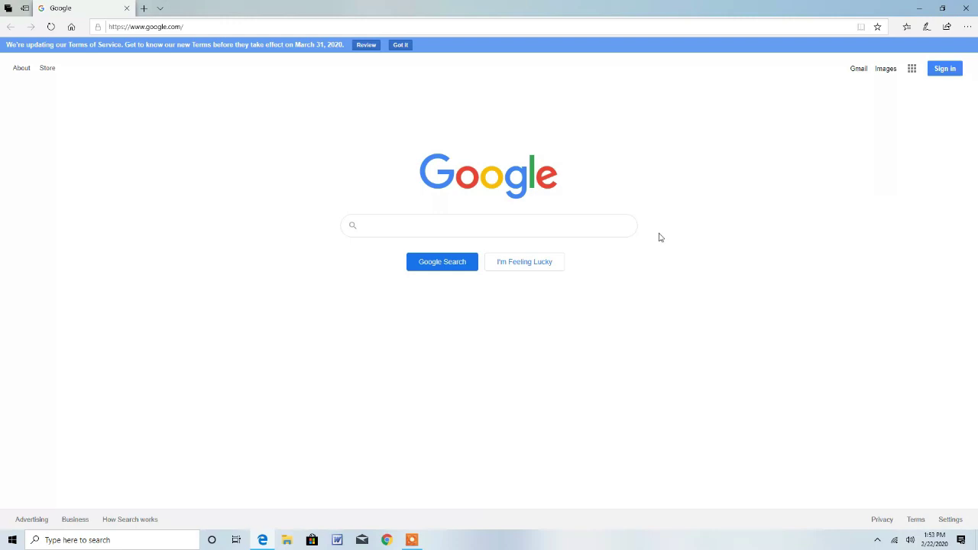
Search Google for "smbx 2.0" and open the SMBX2 - Super Mario Bros X2 site at codehaus.wohlsoft.ru.
{"action": "left_click", "coordinate": [611, 226]}
{"action": "type", "text": "sm"}
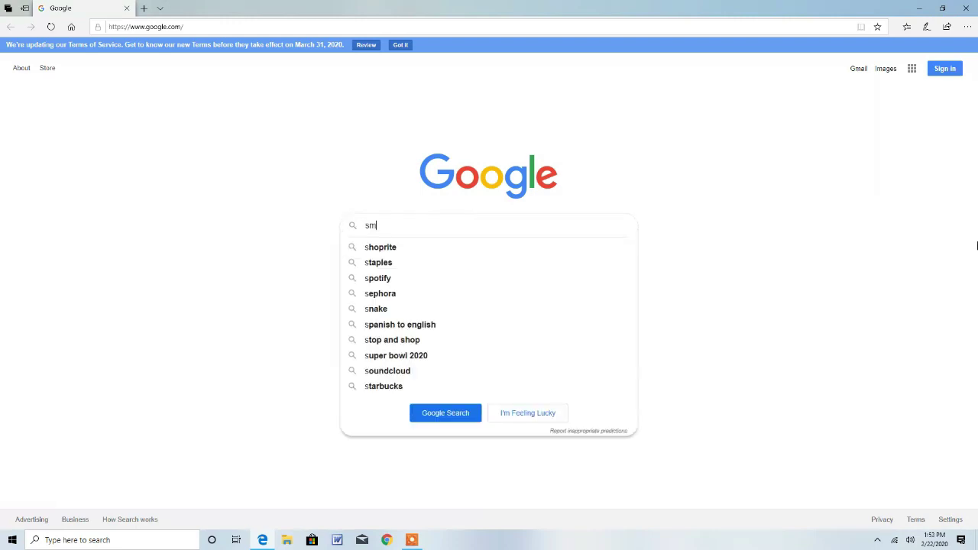
{"action": "type", "text": "bx 2.0"}
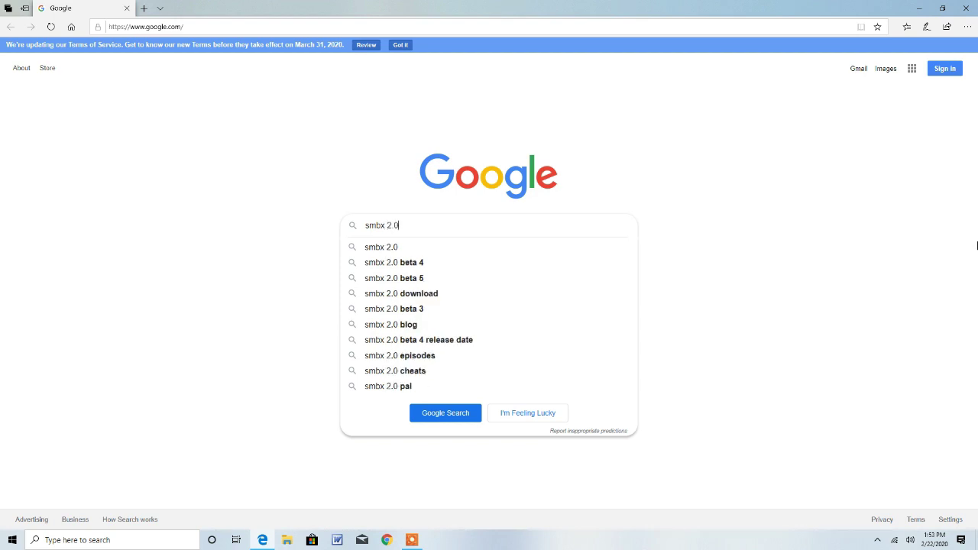
{"action": "key", "text": "Return"}
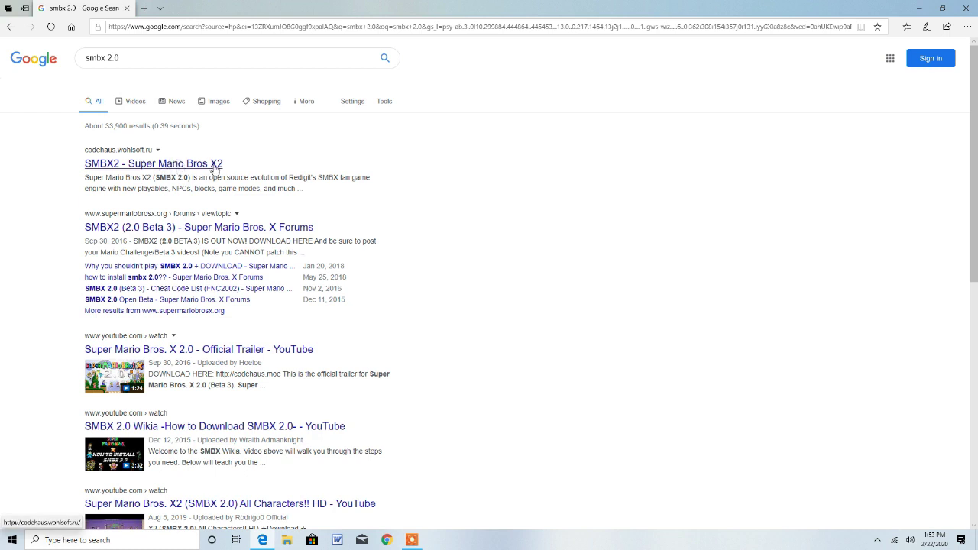
{"action": "left_click", "coordinate": [210, 165]}
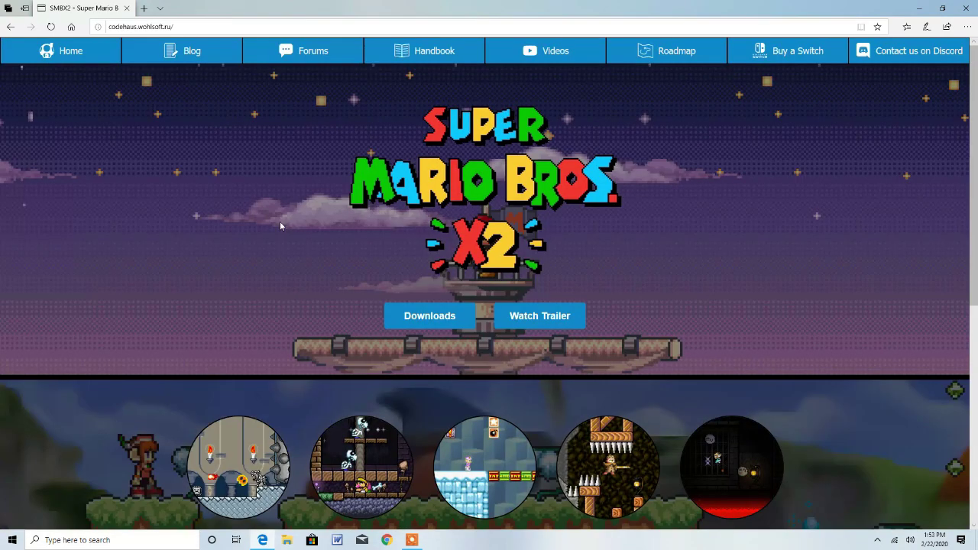
Download the full SMBX2b4 release, including all patches, from the site's local link and save the installer file.
{"action": "left_click", "coordinate": [456, 329]}
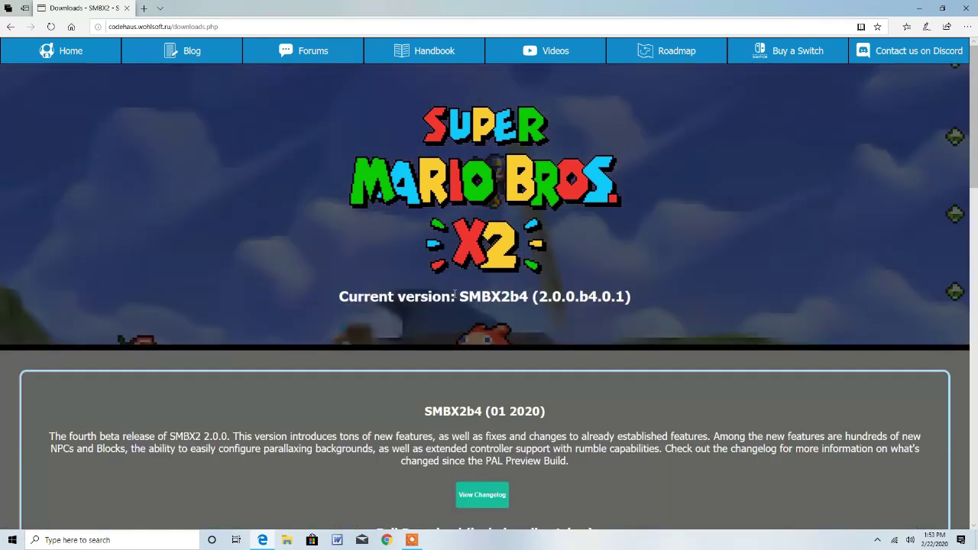
{"action": "scroll", "coordinate": [456, 296], "scroll_direction": "down", "scroll_amount": 3}
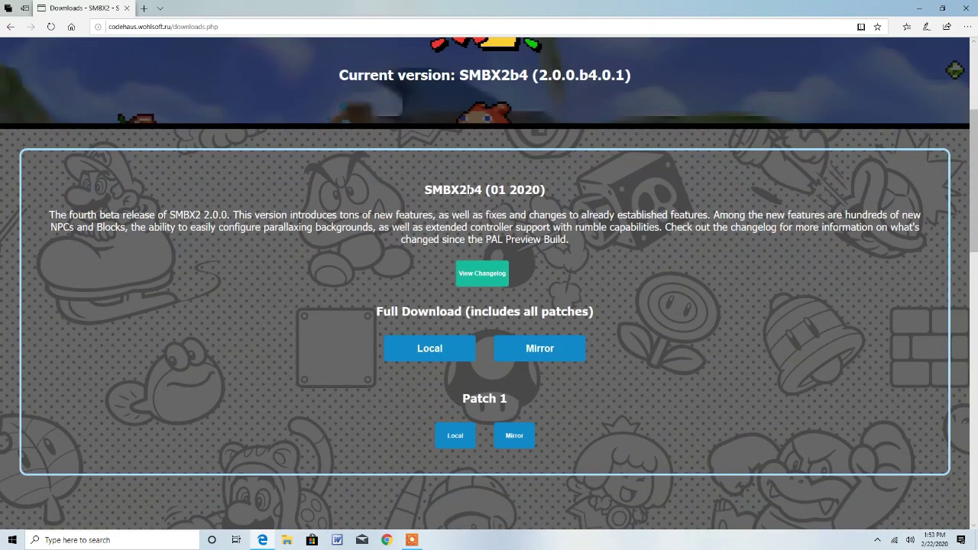
{"action": "left_click", "coordinate": [423, 353]}
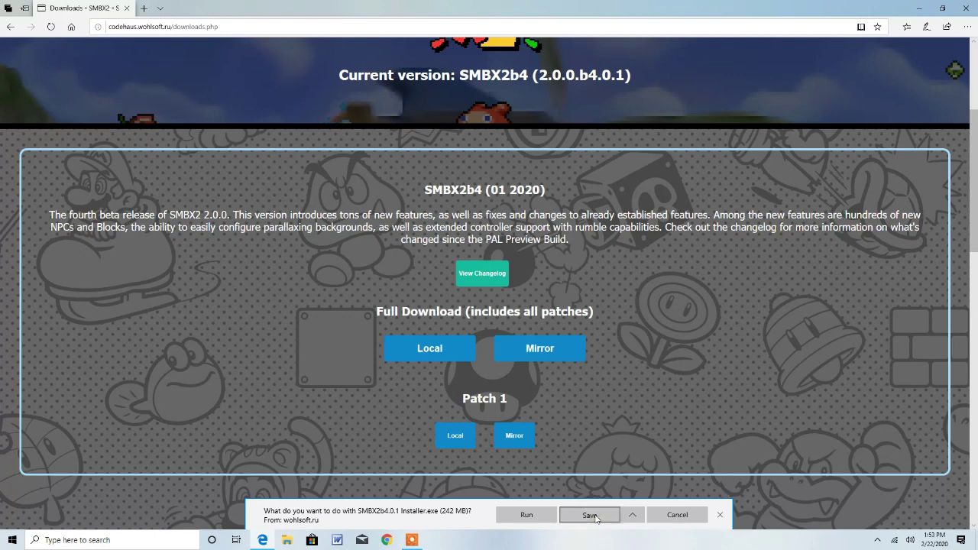
{"action": "left_click", "coordinate": [594, 517]}
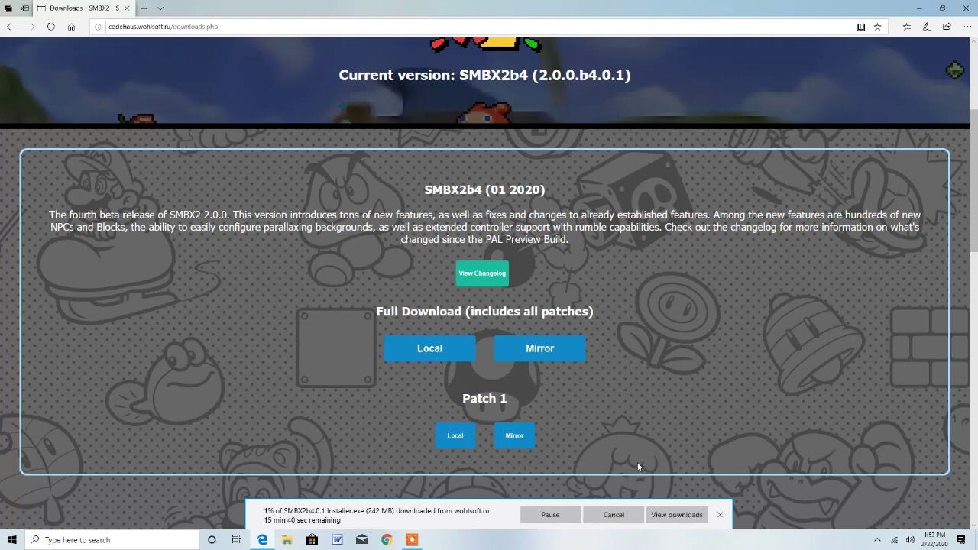
{"action": "left_click", "coordinate": [412, 541]}
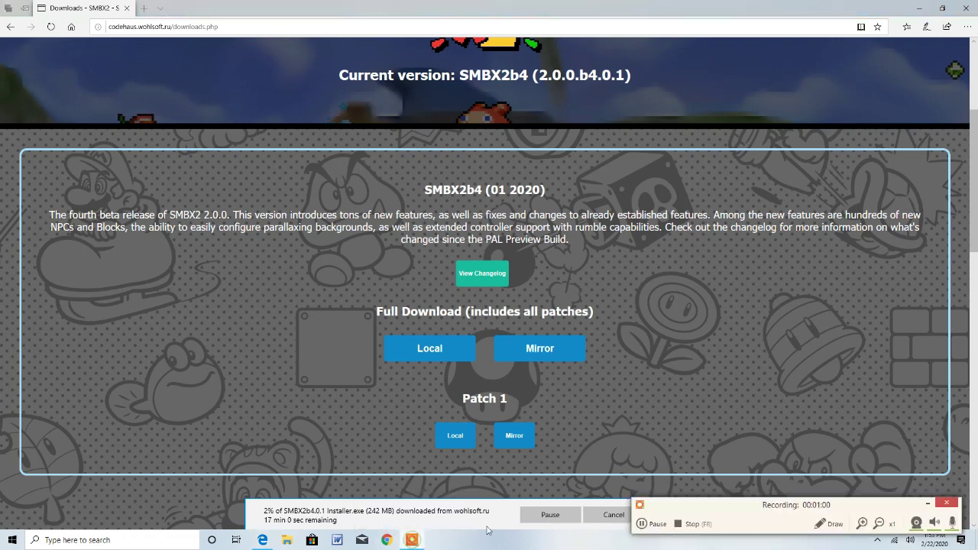
{"action": "left_click", "coordinate": [695, 525]}
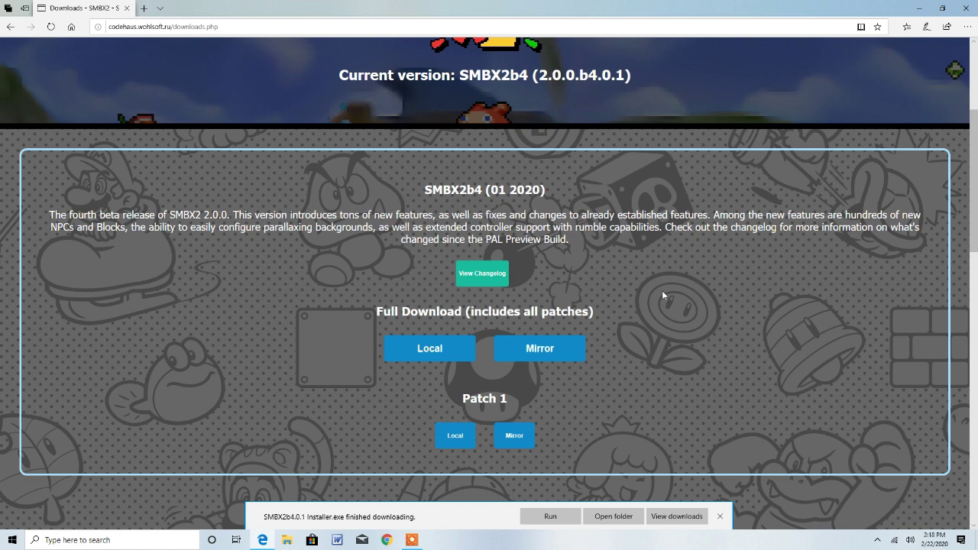
Run the downloaded SMBX2b4.0.1 Installer.exe, choosing to run it anyway despite the Windows Defender SmartScreen block.
{"action": "left_click", "coordinate": [554, 517]}
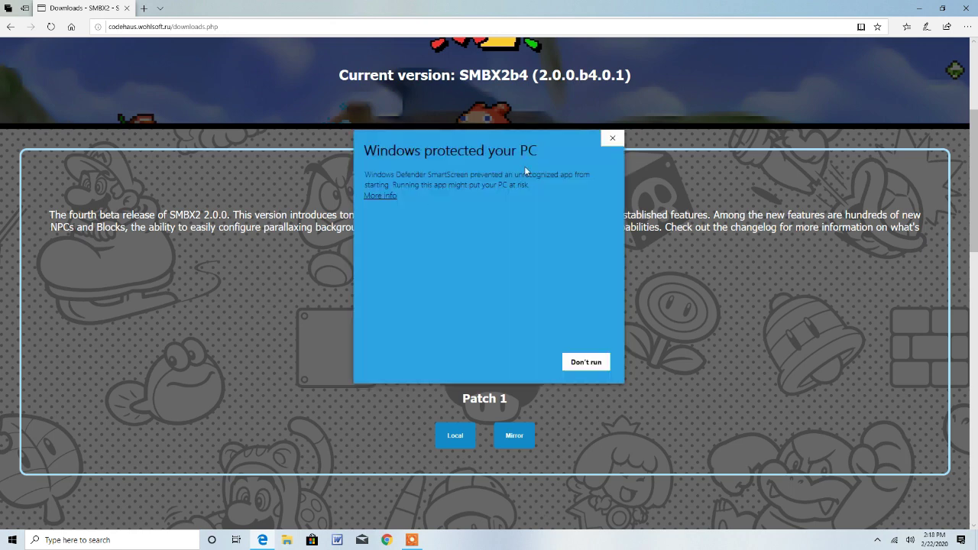
{"action": "left_click", "coordinate": [391, 195]}
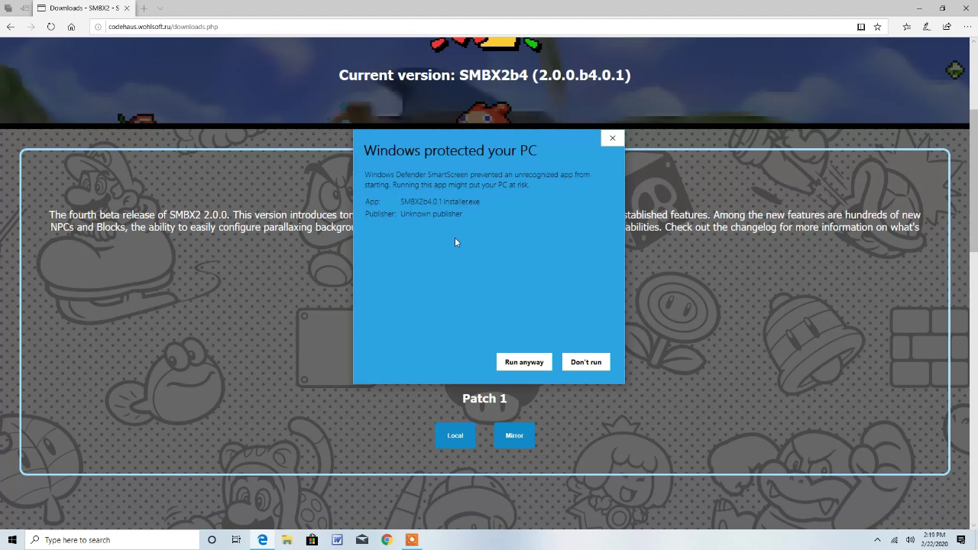
{"action": "left_click", "coordinate": [524, 363]}
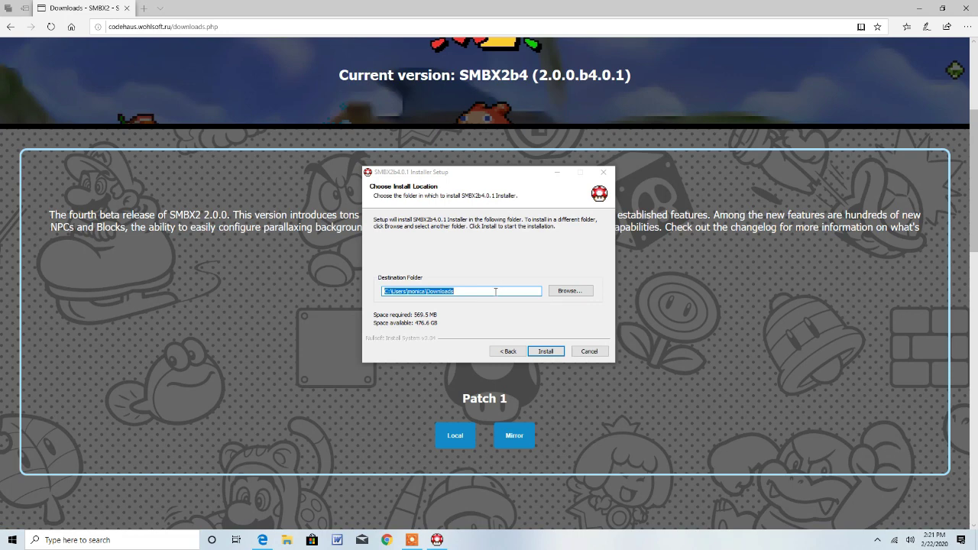
Install SMBX2b4.0.1 into the user's Downloads folder and close the setup wizard.
{"action": "left_click", "coordinate": [426, 291]}
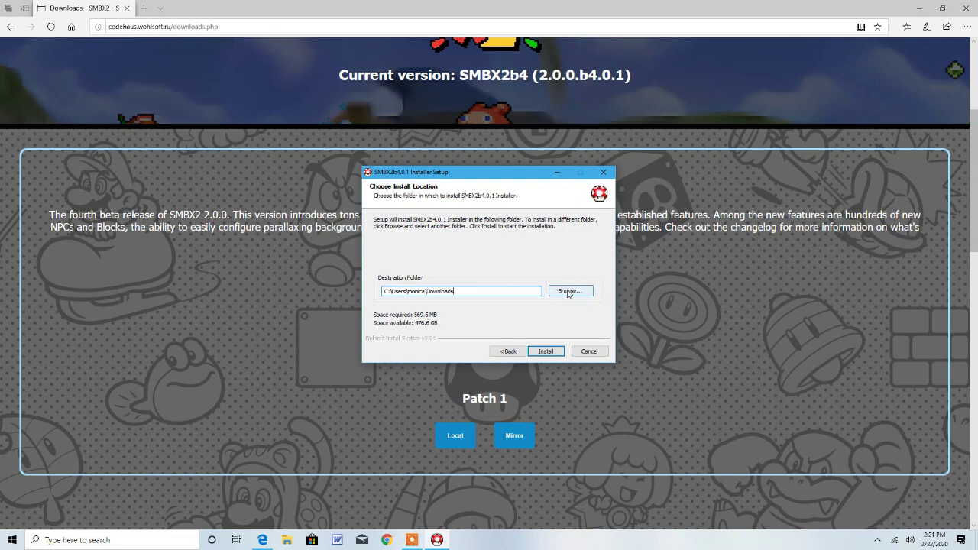
{"action": "left_click", "coordinate": [547, 352]}
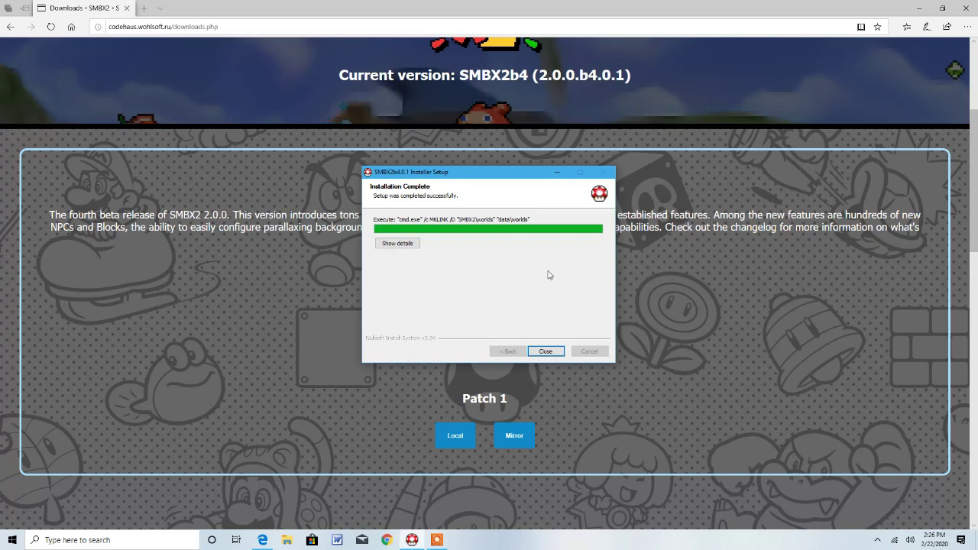
{"action": "left_click", "coordinate": [546, 350]}
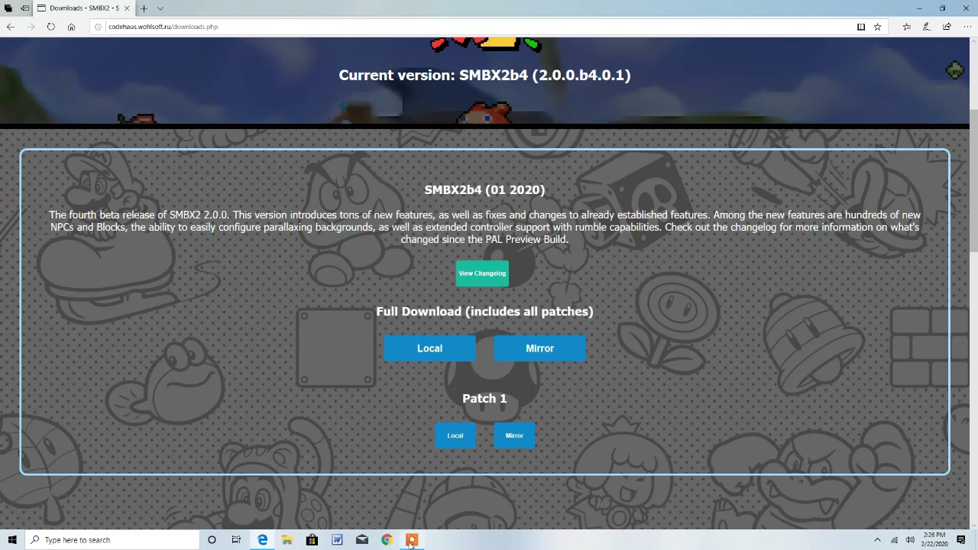
Search Windows for "smbx2", restrict the search to documents, and open it in File Explorer.
{"action": "left_click", "coordinate": [134, 541]}
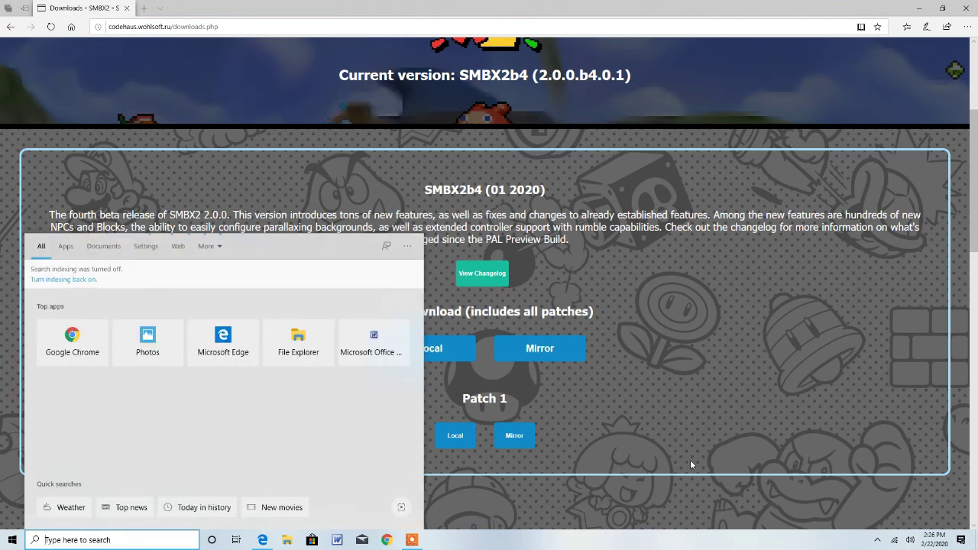
{"action": "type", "text": "s"}
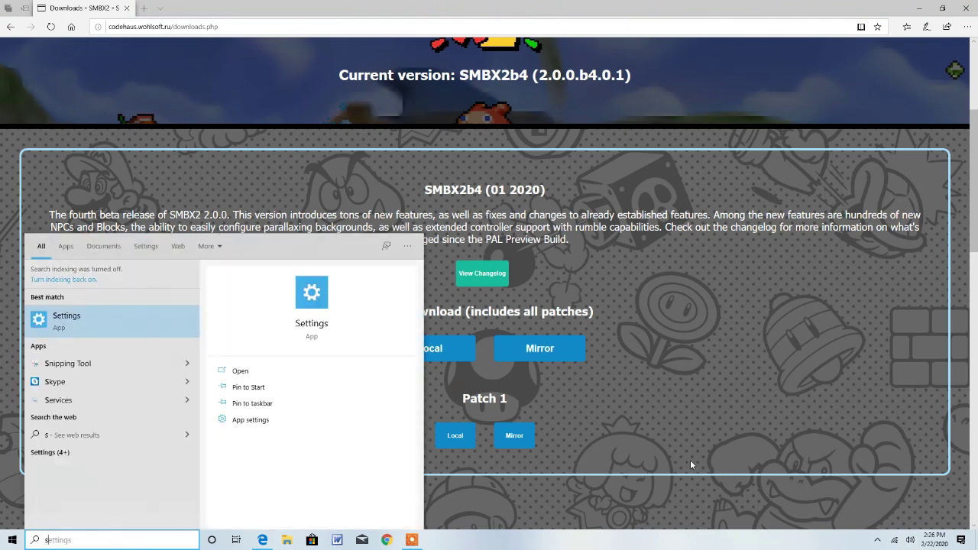
{"action": "type", "text": "m"}
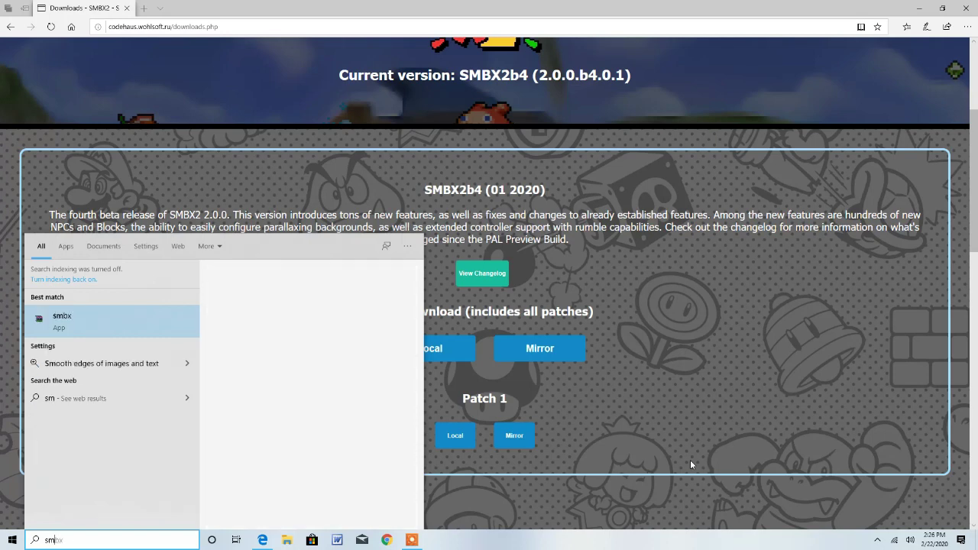
{"action": "type", "text": "bx2"}
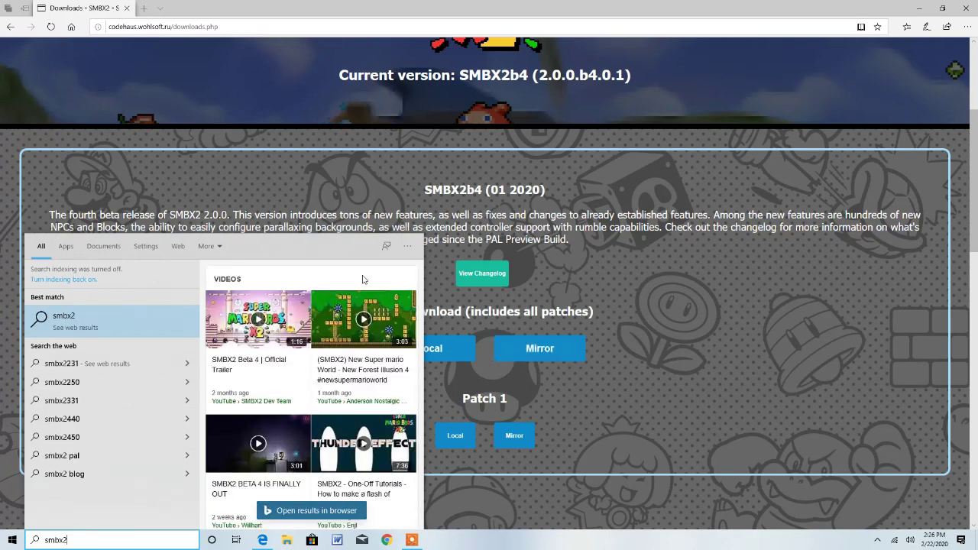
{"action": "left_click", "coordinate": [114, 251]}
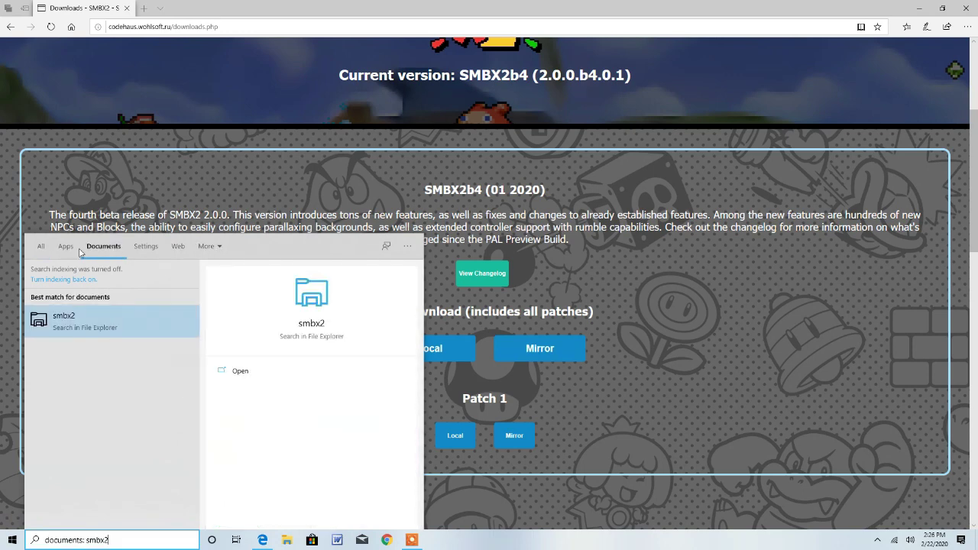
{"action": "left_click", "coordinate": [73, 327]}
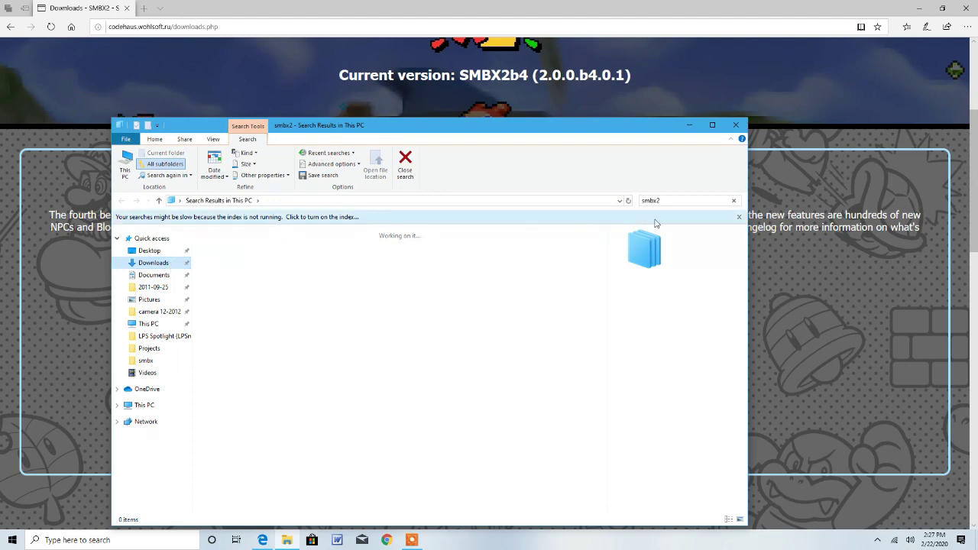
{"action": "left_click", "coordinate": [730, 222]}
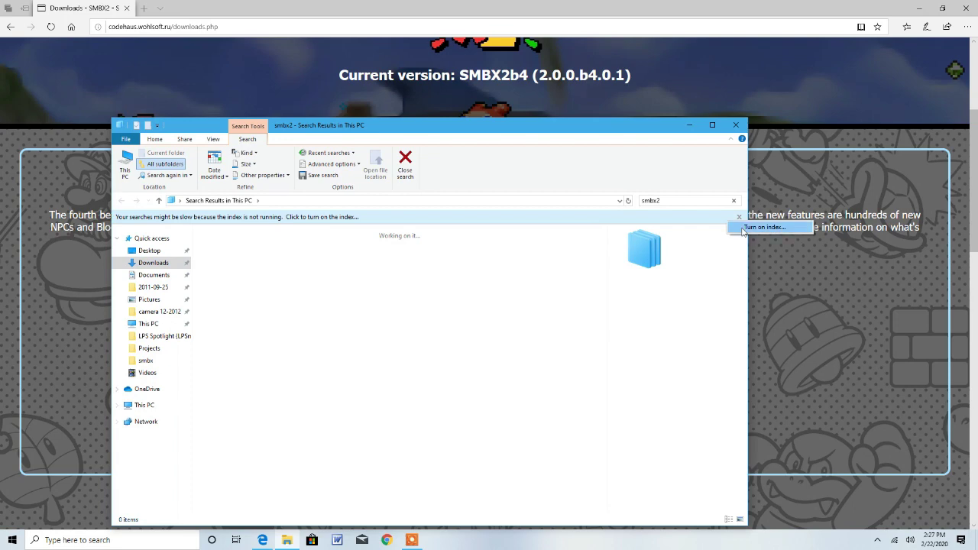
{"action": "left_click", "coordinate": [743, 229]}
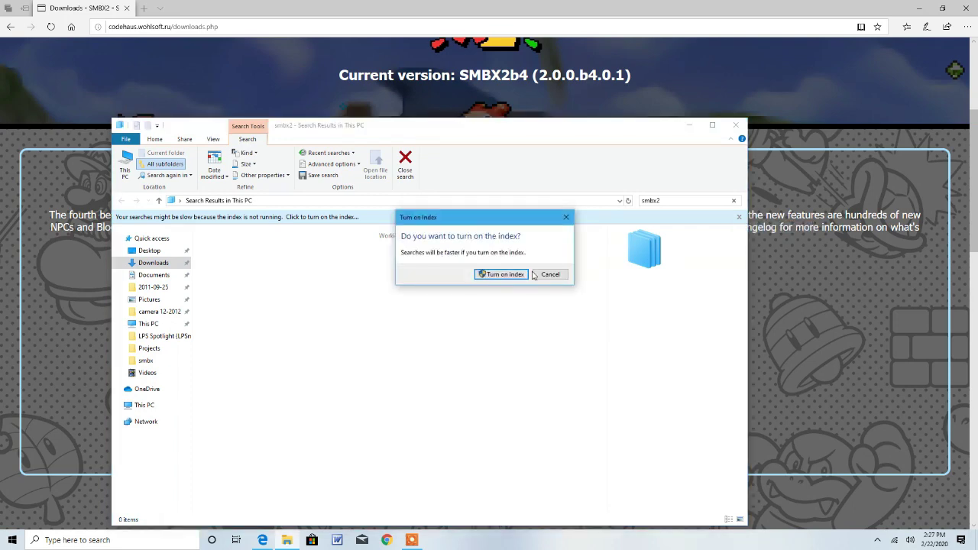
{"action": "left_click", "coordinate": [538, 275]}
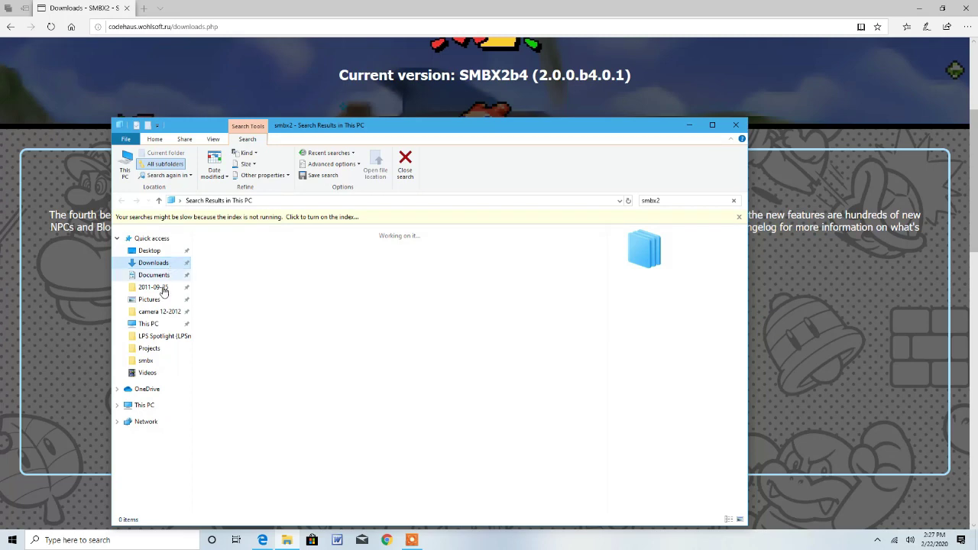
Launch SMBX2.exe from the SMBX2 folder inside Downloads, clearing the smbx2 search.
{"action": "left_click", "coordinate": [162, 263]}
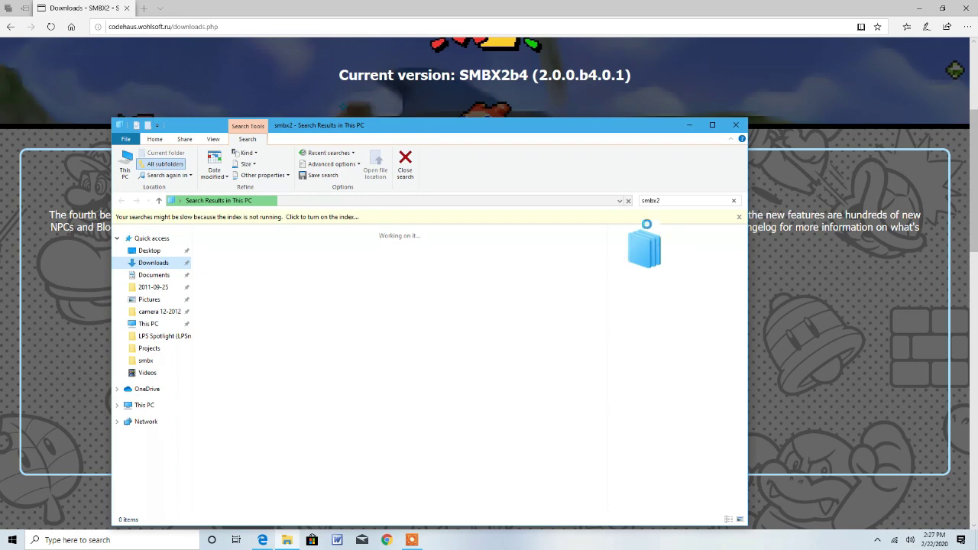
{"action": "left_click", "coordinate": [736, 201]}
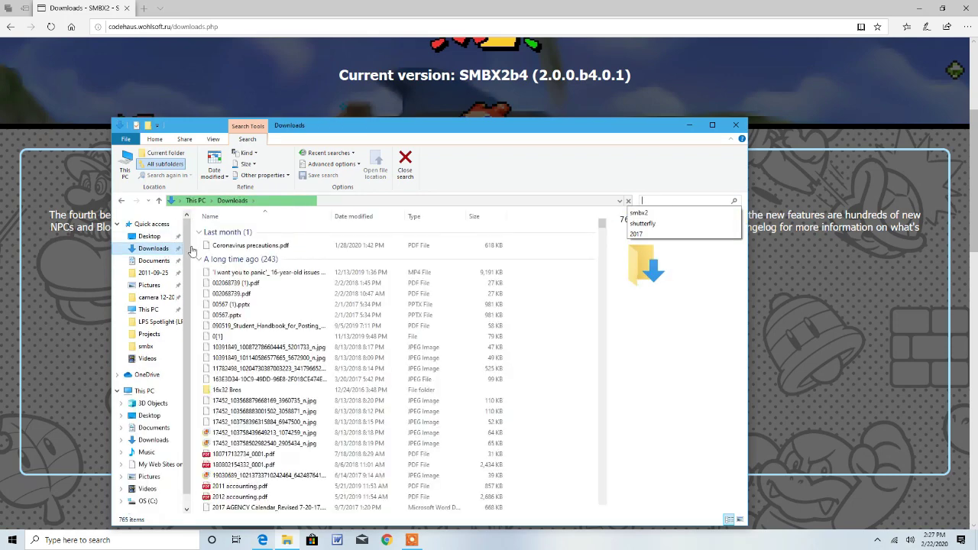
{"action": "left_click", "coordinate": [252, 245]}
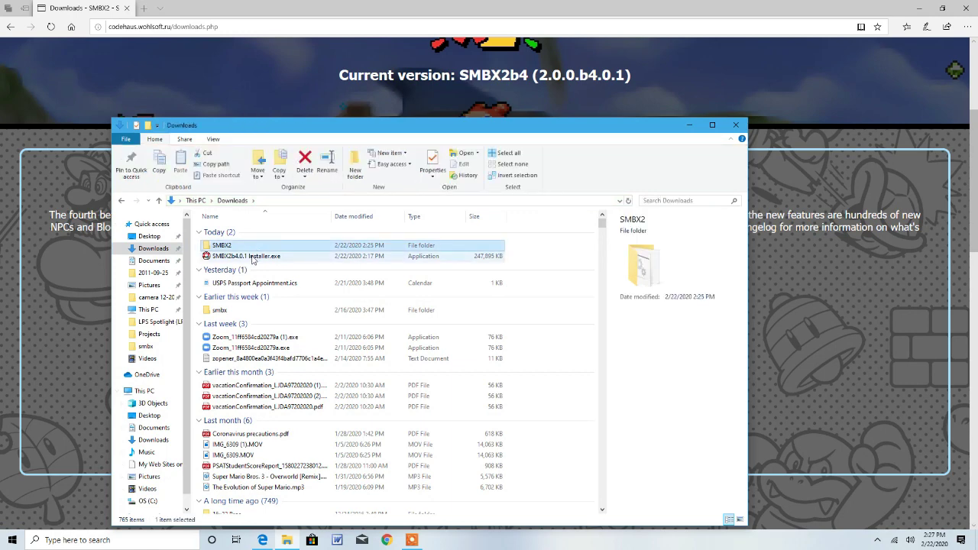
{"action": "left_click", "coordinate": [254, 256]}
{"action": "double_click", "coordinate": [254, 247]}
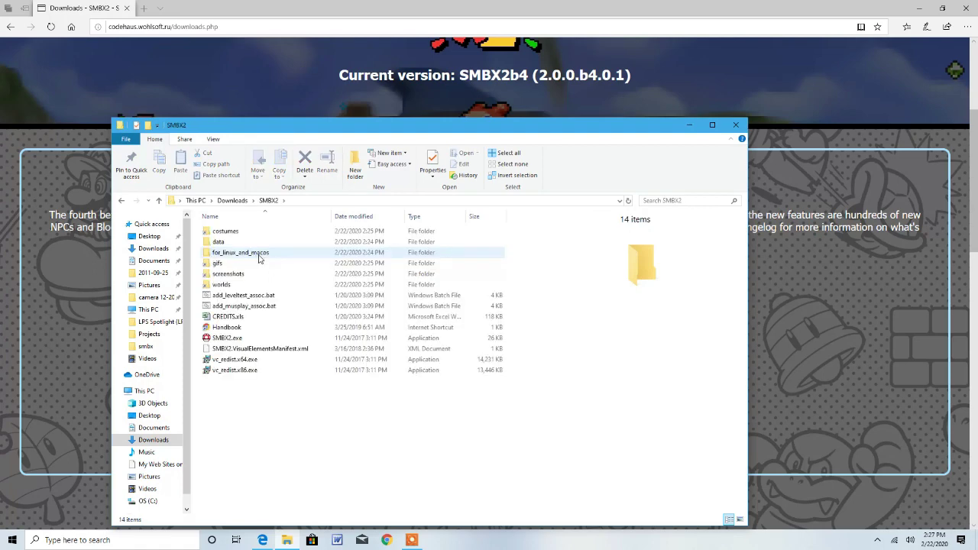
{"action": "double_click", "coordinate": [256, 339]}
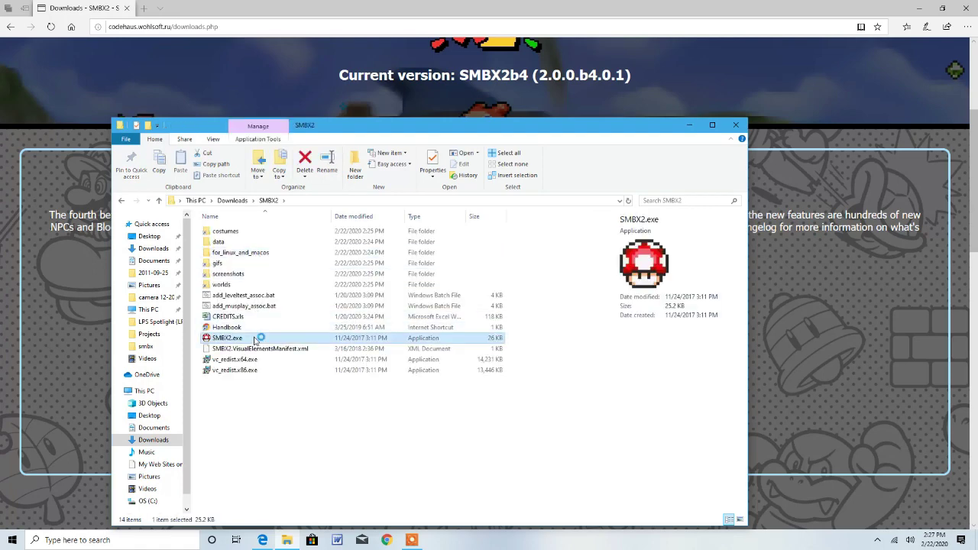